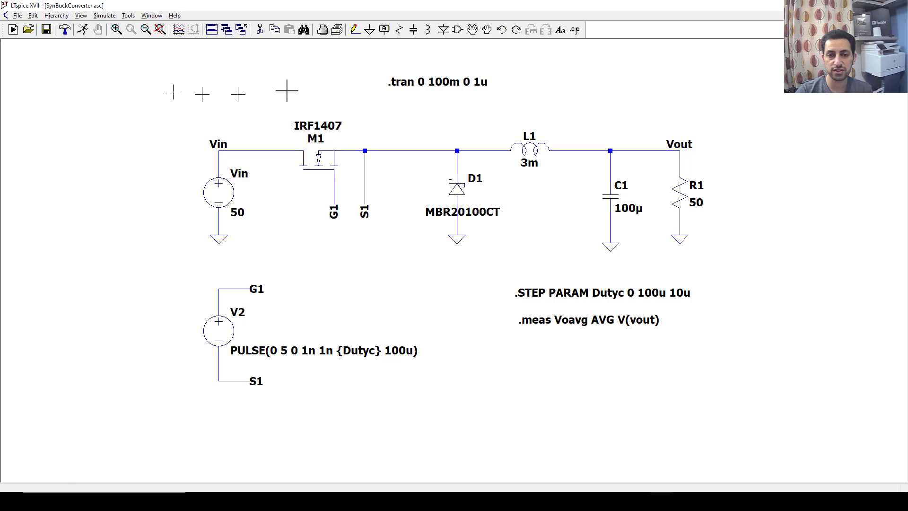
Step: Comment out the Dutyc .STEP PARAM sweep by prefixing it with a semicolon
{"action": "right_click", "coordinate": [527, 295]}
{"action": "left_click", "coordinate": [351, 287]}
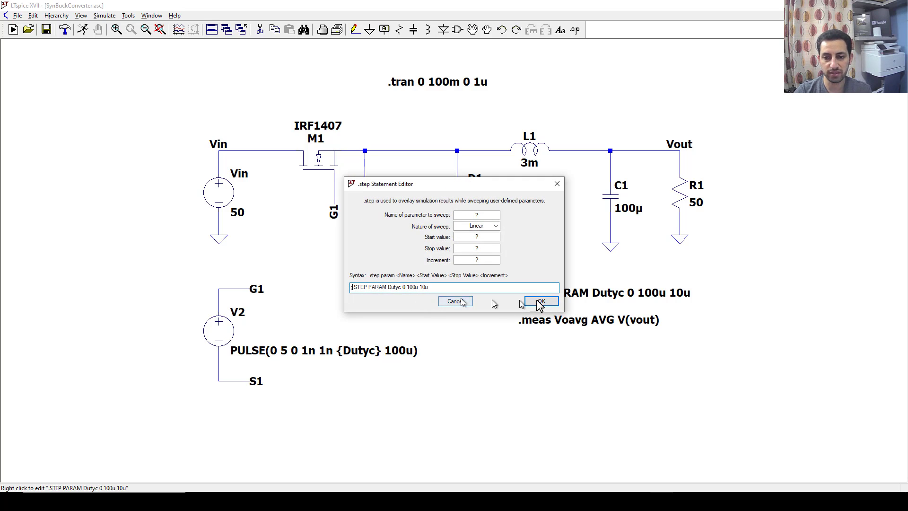
{"action": "left_click", "coordinate": [542, 301]}
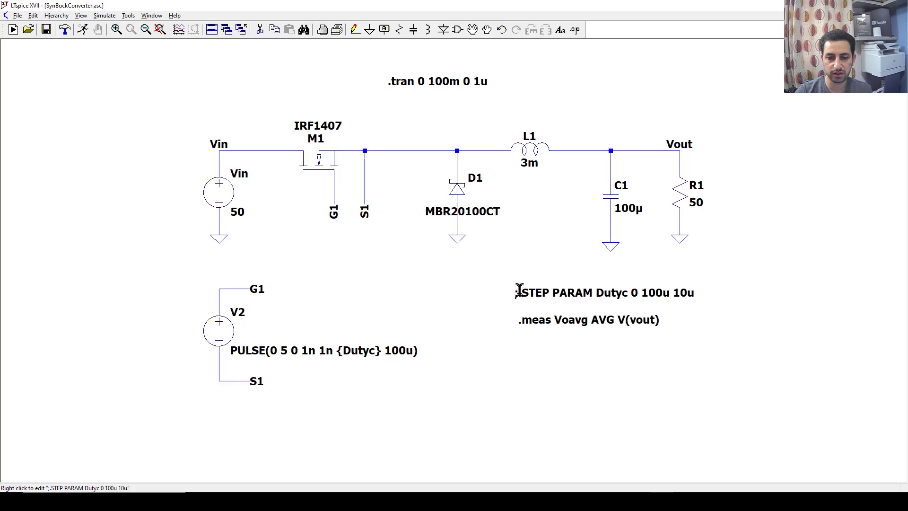
Step: Change V2's pulse on-time from {Dutyc} to 50u, giving PULSE(0 5 0 1n 1n 50u 100u)
{"action": "right_click", "coordinate": [356, 352]}
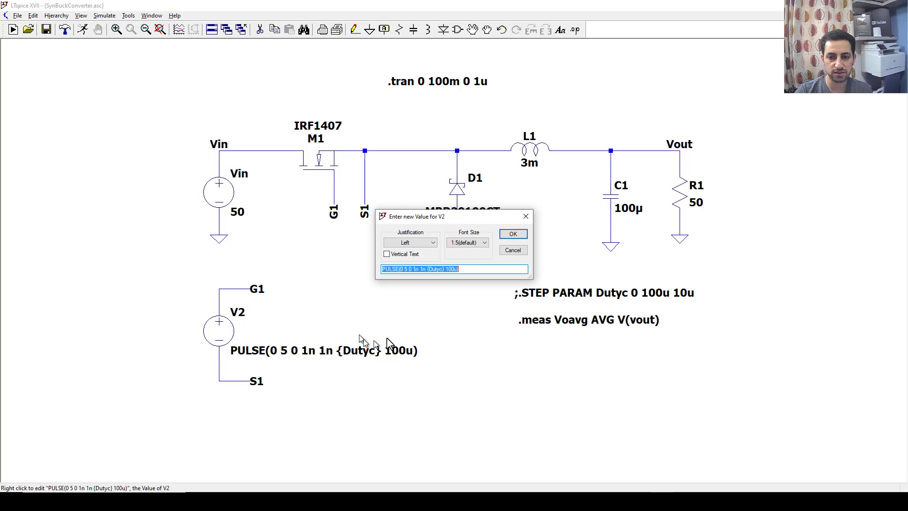
{"action": "left_click_drag", "start_coordinate": [445, 270], "coordinate": [439, 270]}
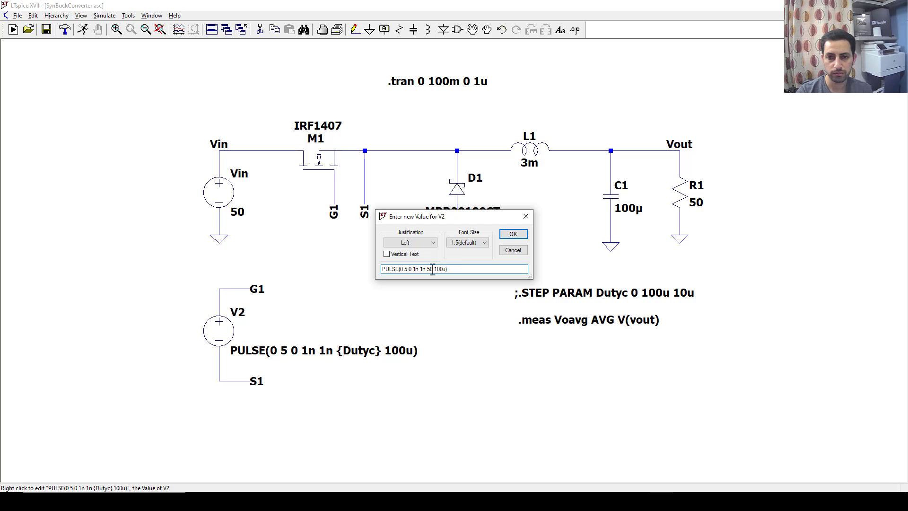
{"action": "type", "text": "50u"}
{"action": "key", "text": "Return"}
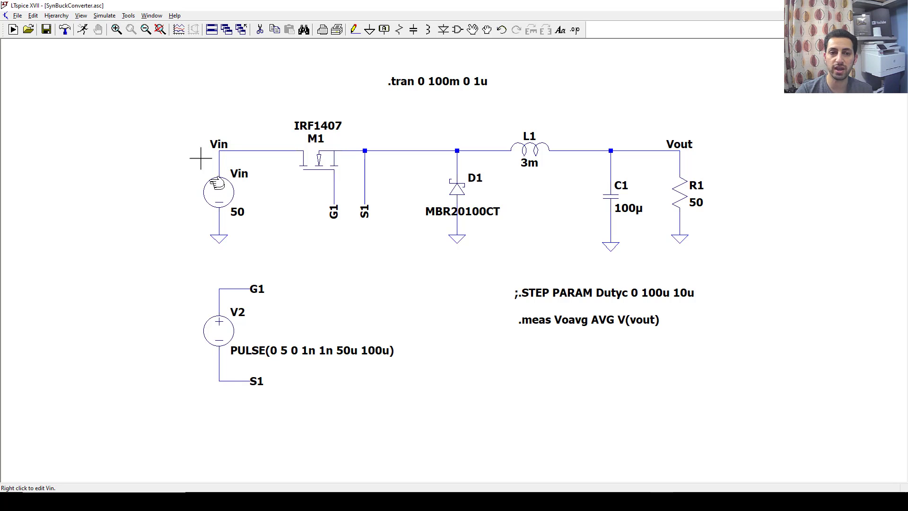
Step: Run the transient simulation and plot the output voltage V(vout)
{"action": "left_click", "coordinate": [83, 31]}
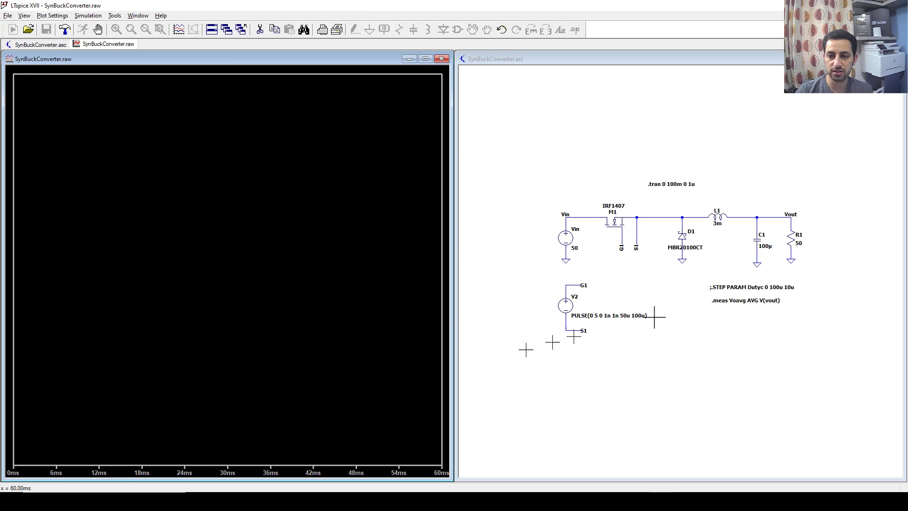
{"action": "left_click", "coordinate": [776, 215]}
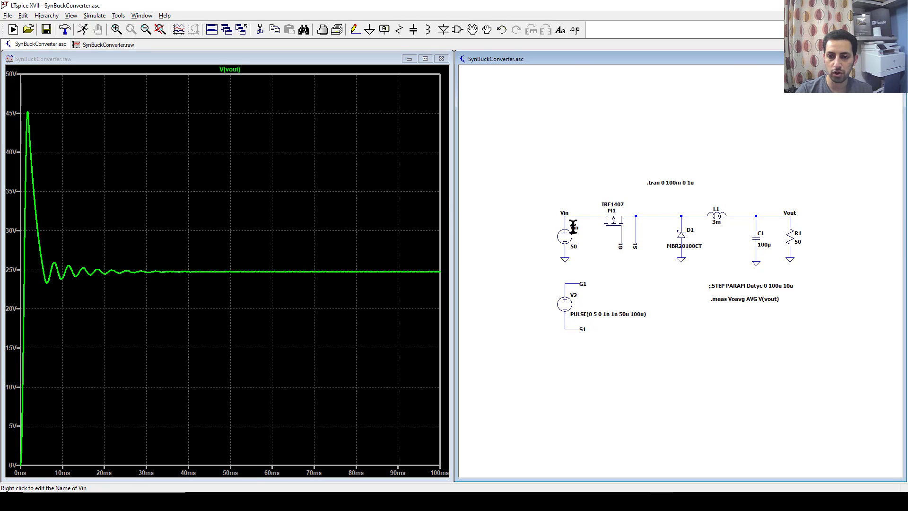
{"action": "scroll", "coordinate": [571, 232], "scroll_direction": "up", "scroll_amount": 2}
{"action": "scroll", "coordinate": [571, 234], "scroll_direction": "up", "scroll_amount": 1}
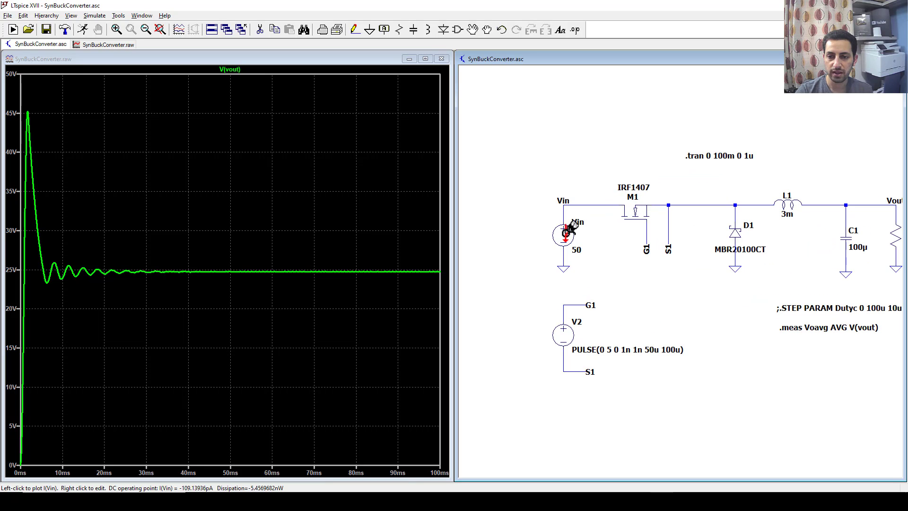
Step: Plot the input power V(Vin)*I(Vin) and the load power V(Vout)*I(R1)
{"action": "key", "text": "alt"}
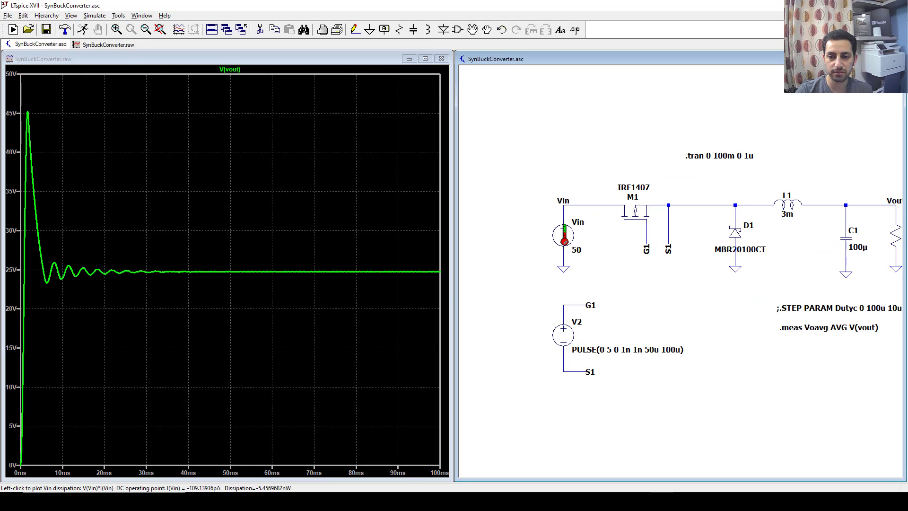
{"action": "left_click", "coordinate": [564, 235], "text": "alt"}
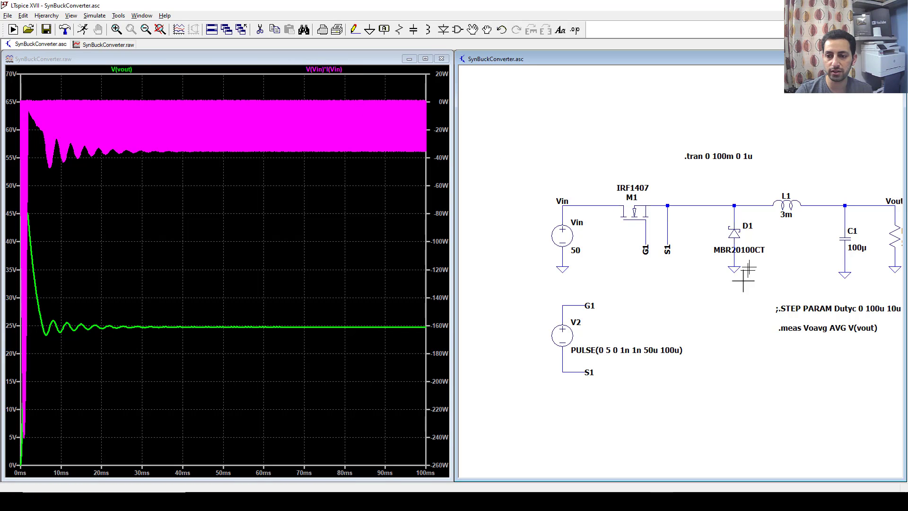
{"action": "left_click_drag", "start_coordinate": [724, 321], "coordinate": [680, 311]}
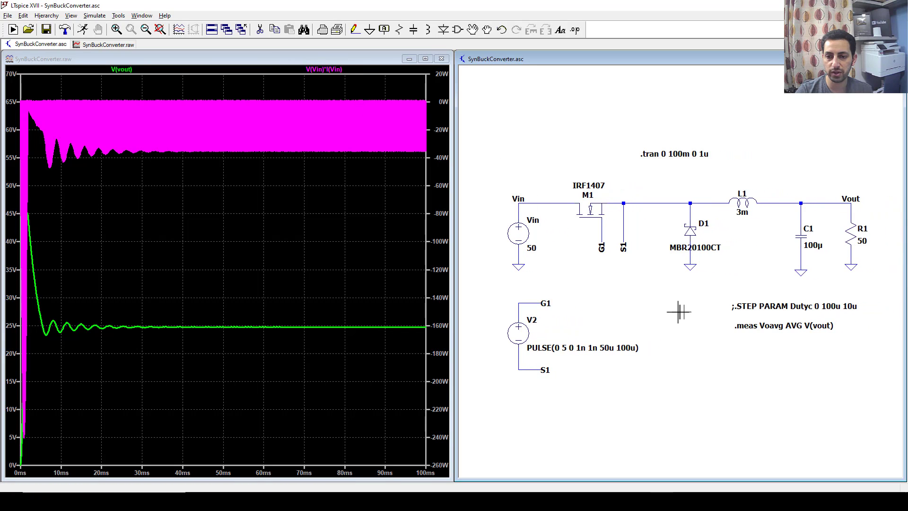
{"action": "left_click", "coordinate": [855, 232], "text": "alt"}
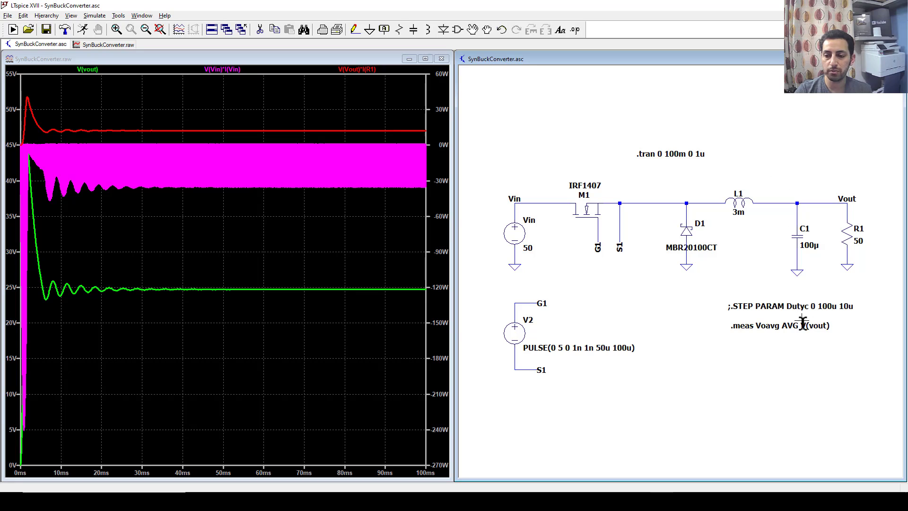
{"action": "scroll", "coordinate": [852, 351], "scroll_direction": "up", "scroll_amount": 1}
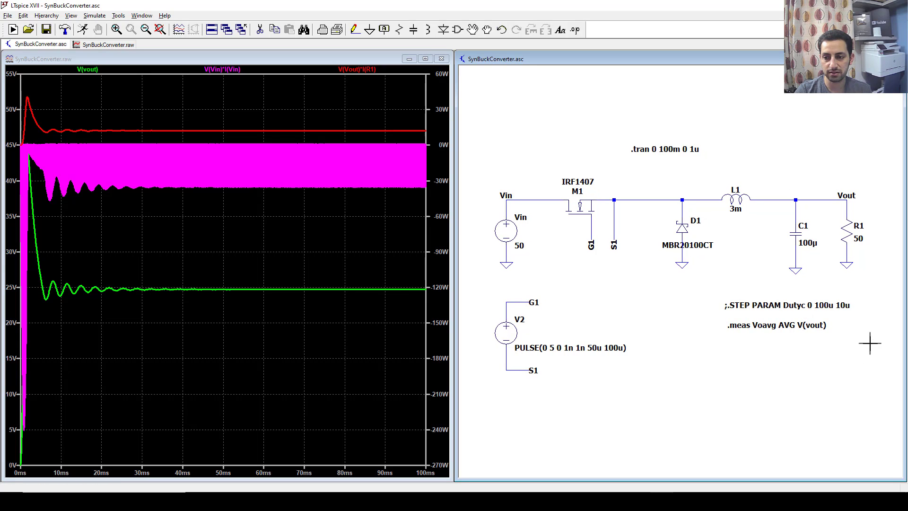
{"action": "scroll", "coordinate": [871, 344], "scroll_direction": "up", "scroll_amount": 2}
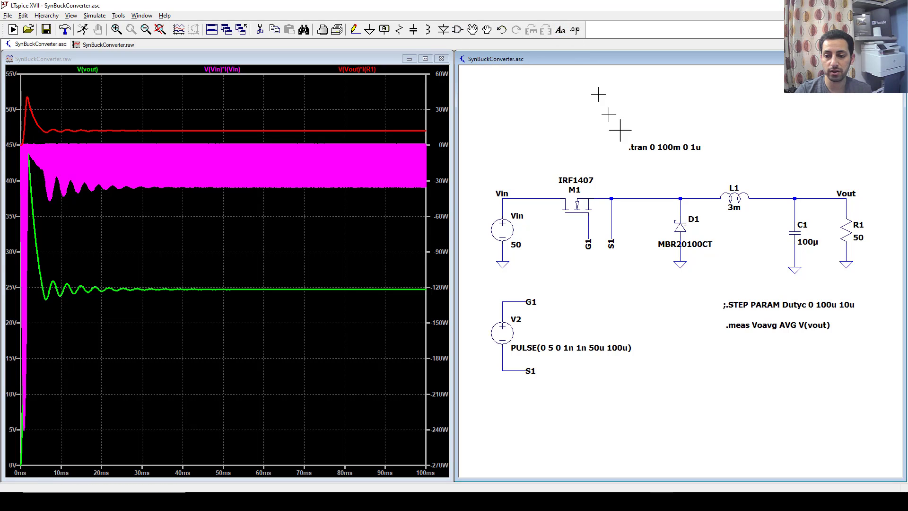
Step: Start a .meas Pin AVG() directive, abandon it, and copy the V(Vin)*I(Vin) trace expression
{"action": "left_click", "coordinate": [576, 31]}
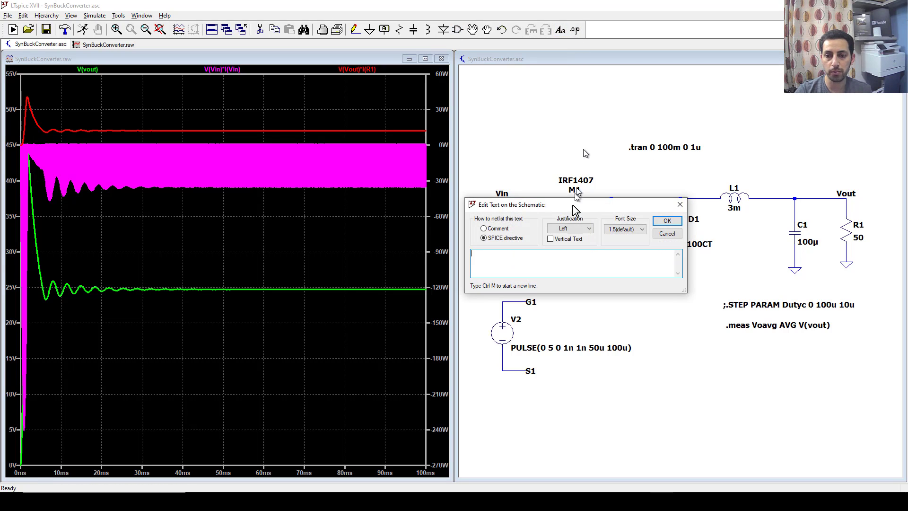
{"action": "type", "text": ".meas Pin"}
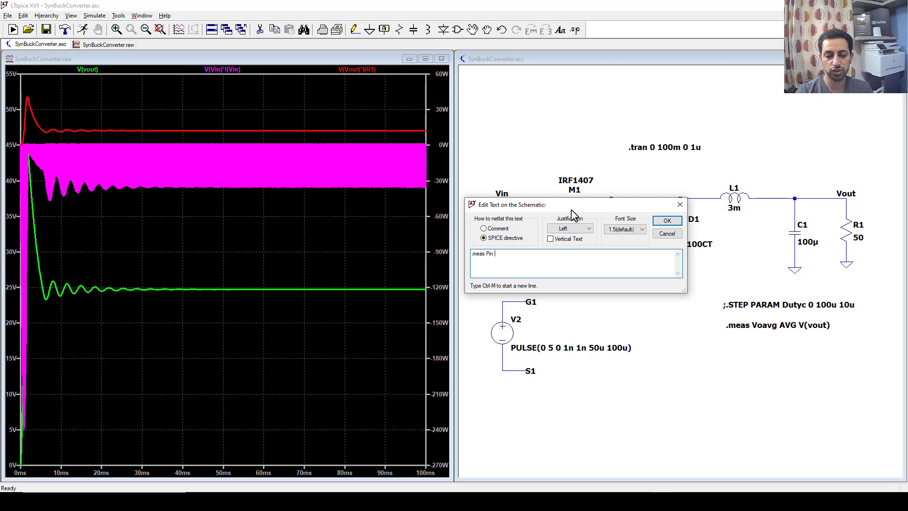
{"action": "type", "text": " AVG"}
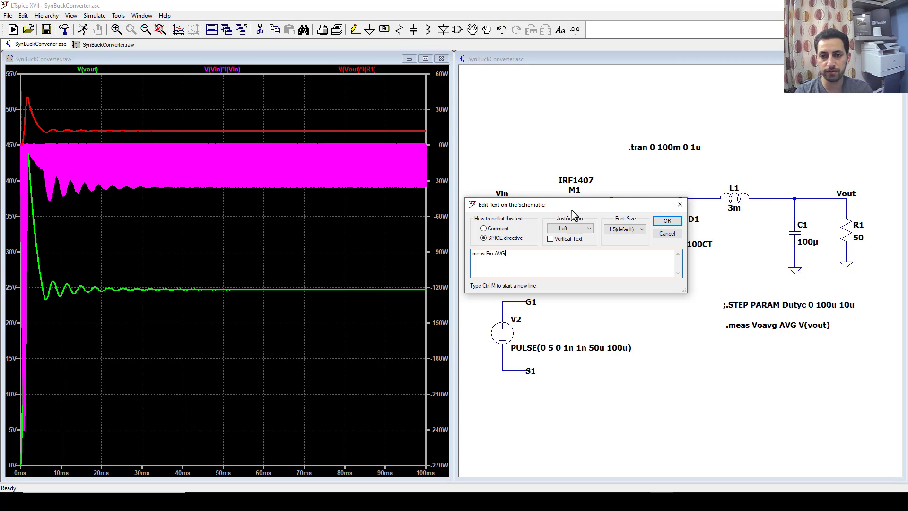
{"action": "type", "text": "()"}
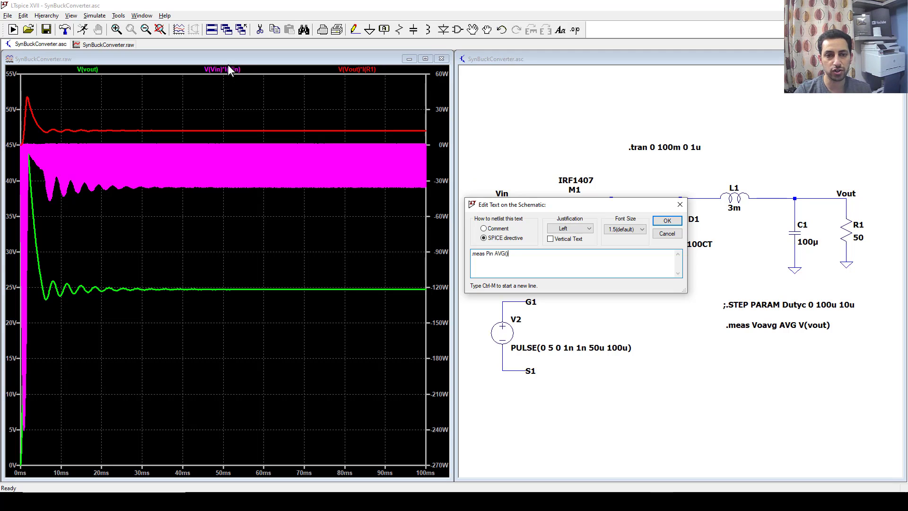
{"action": "left_click", "coordinate": [667, 233]}
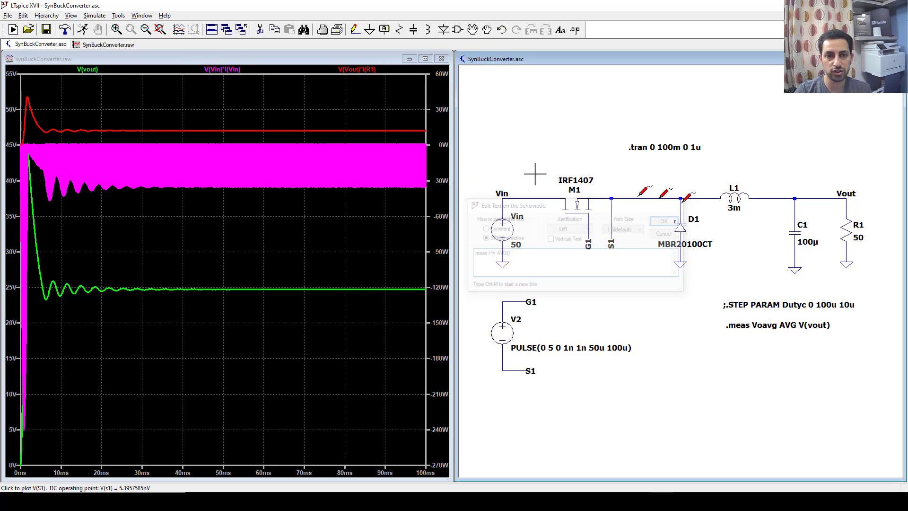
{"action": "right_click", "coordinate": [235, 69]}
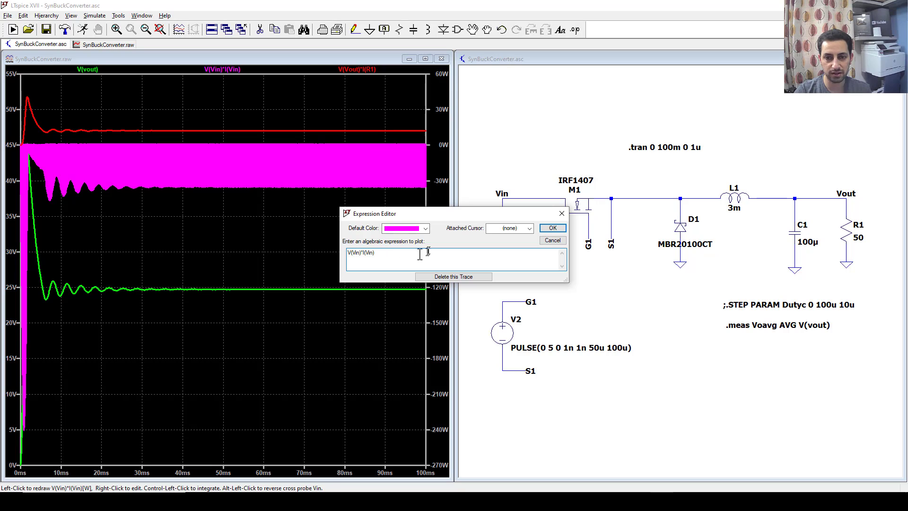
{"action": "left_click", "coordinate": [551, 228]}
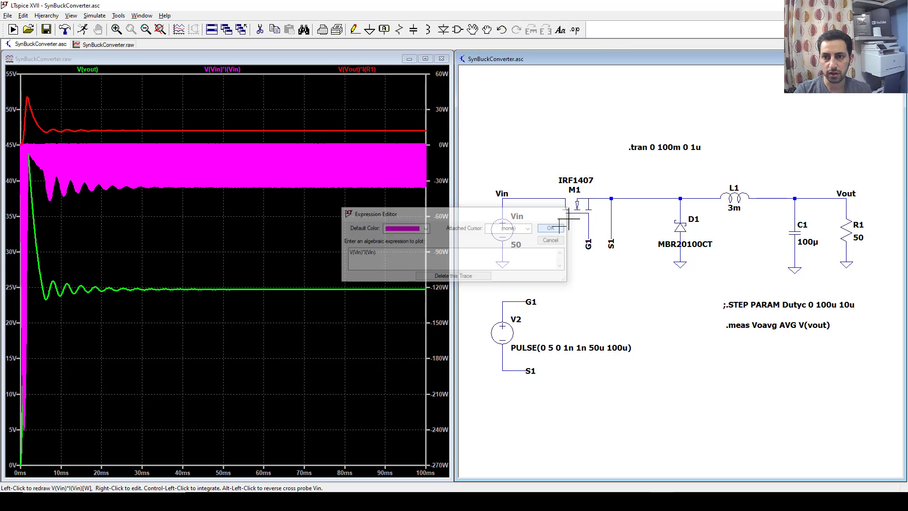
Step: Enter .meas Pin AVG(V(Vin)*I(Vin)) using the pasted expression and confirm it
{"action": "left_click", "coordinate": [575, 30]}
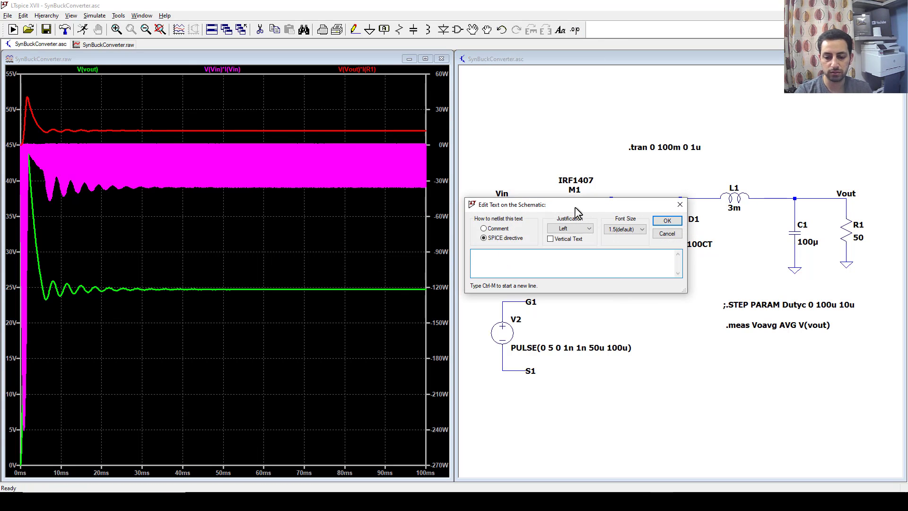
{"action": "type", "text": ".meas Pin AVG("}
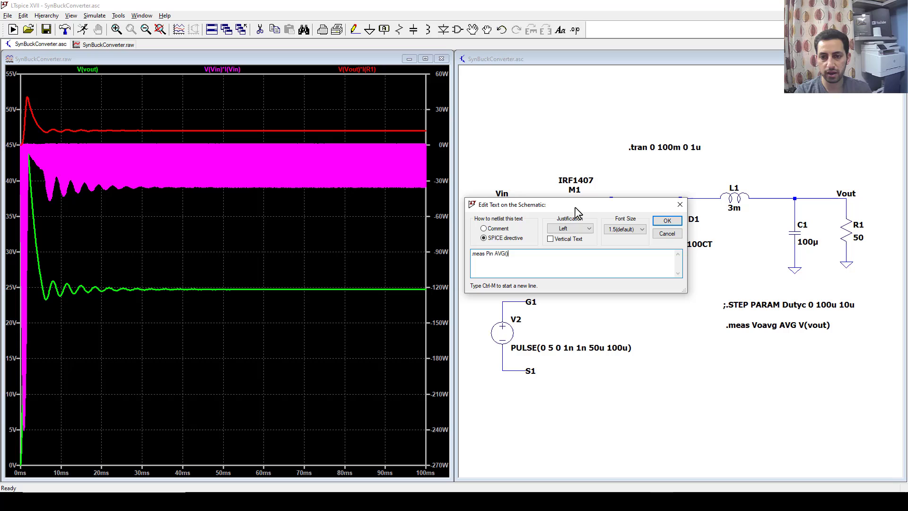
{"action": "key", "text": "Left"}
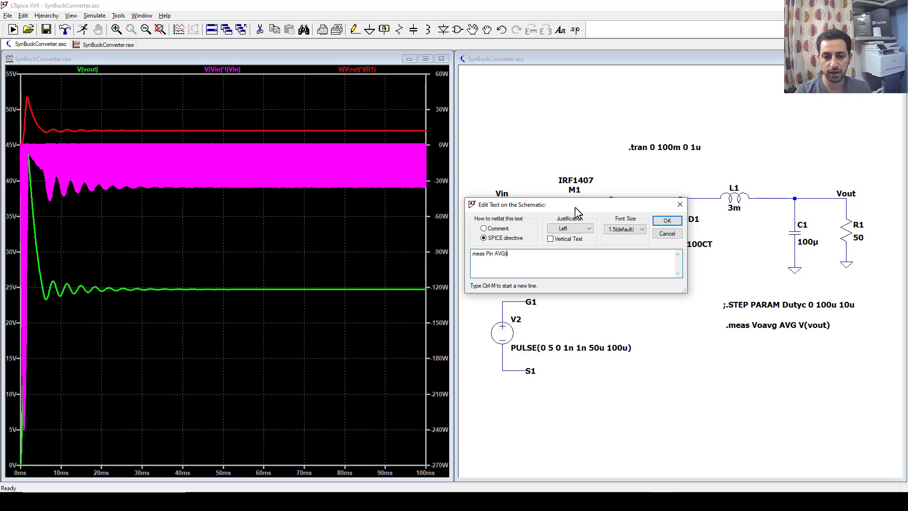
{"action": "type", "text": "V(Vin)*I(Vin)"}
{"action": "left_click", "coordinate": [667, 220]}
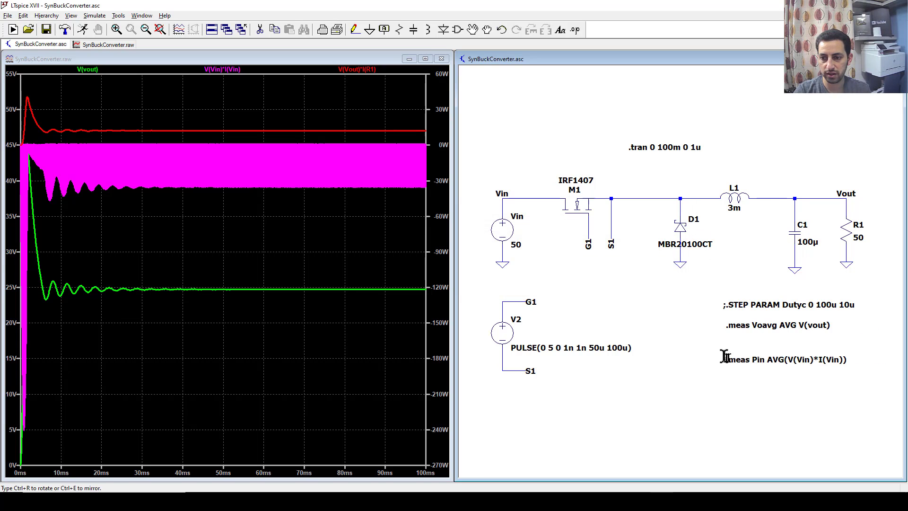
Step: Place the Pin directive below Voavg and copy the V(Vout)*I(R1) trace expression
{"action": "left_click", "coordinate": [728, 346]}
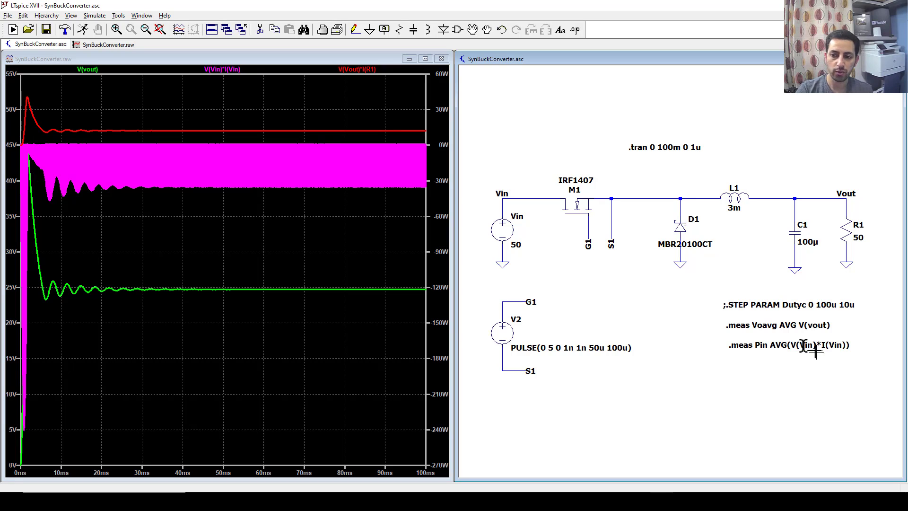
{"action": "right_click", "coordinate": [364, 69]}
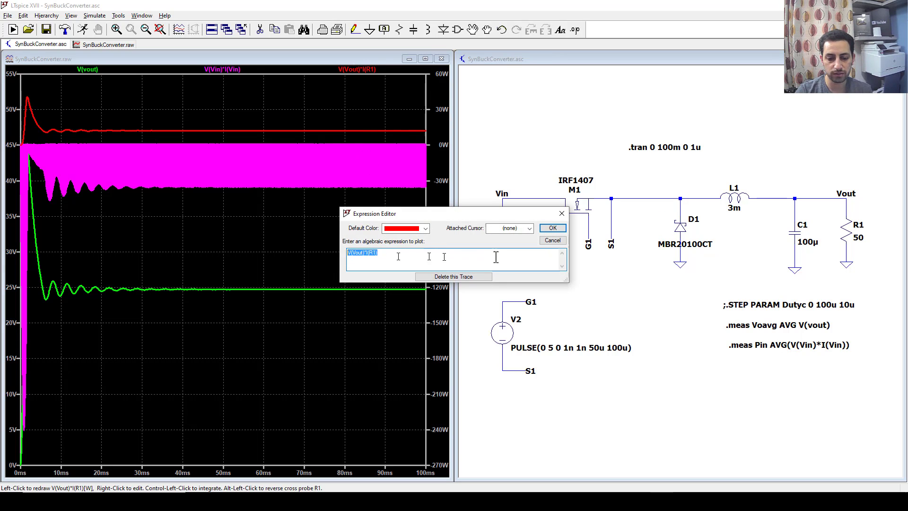
{"action": "left_click", "coordinate": [552, 228]}
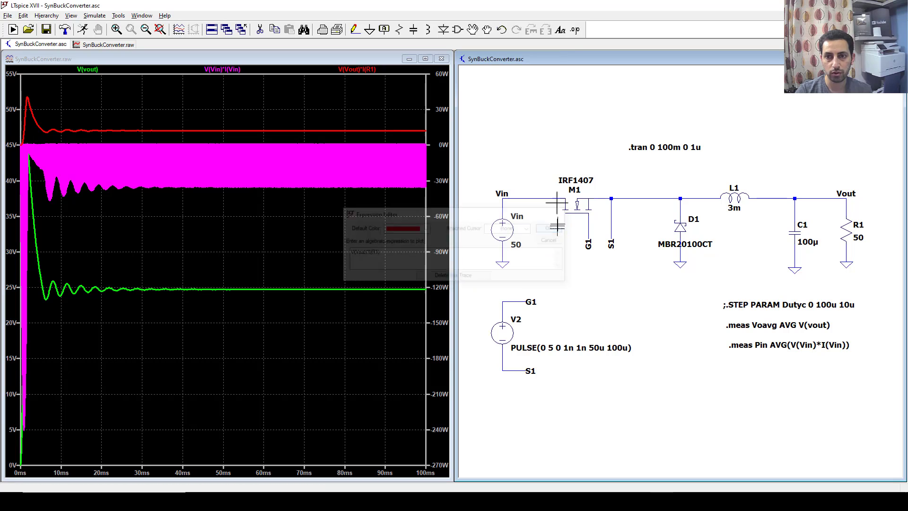
Step: Add the directive .meas Pout AVG(V(Vout)*I(R1)) and place it below the Pin line
{"action": "left_click", "coordinate": [576, 31]}
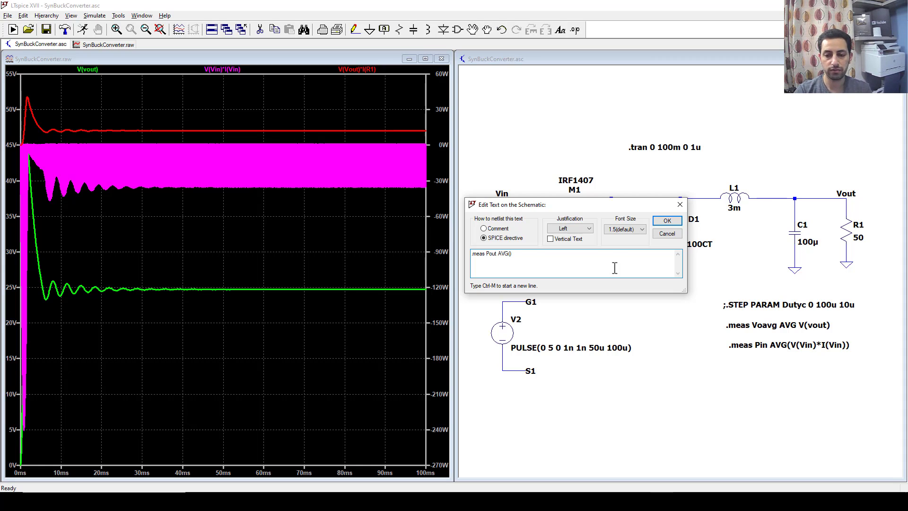
{"action": "type", "text": "V(Vout)*I(R1)"}
{"action": "left_click", "coordinate": [667, 220]}
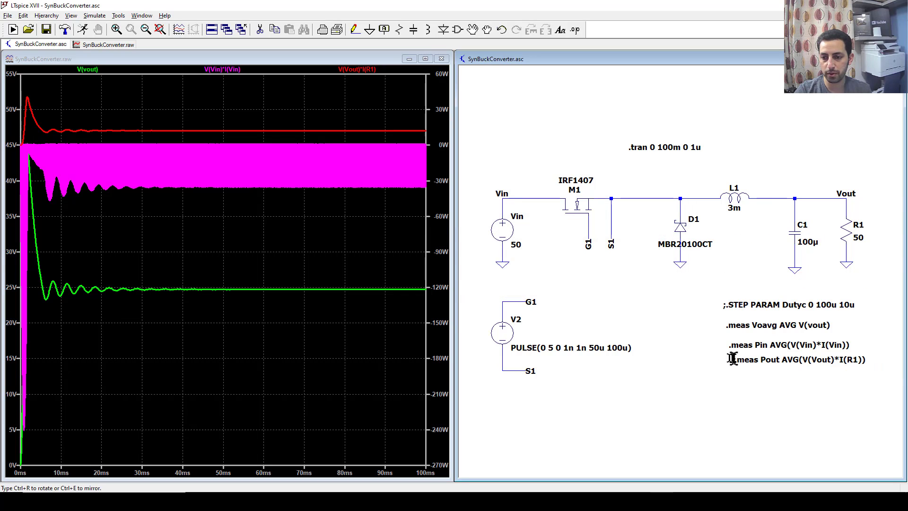
{"action": "left_click", "coordinate": [733, 362]}
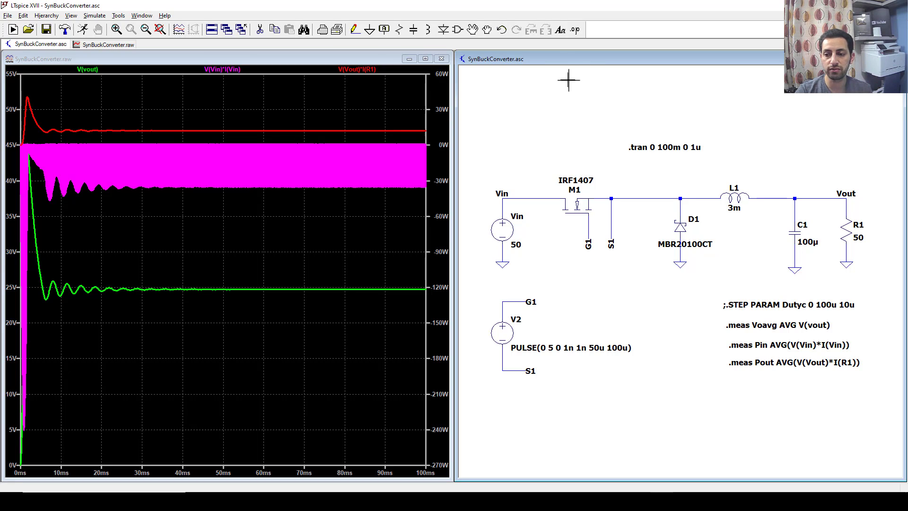
Step: Add the efficiency directive .meas PARAM eff 100*Pout/Pin beneath the Pout line
{"action": "left_click", "coordinate": [574, 31]}
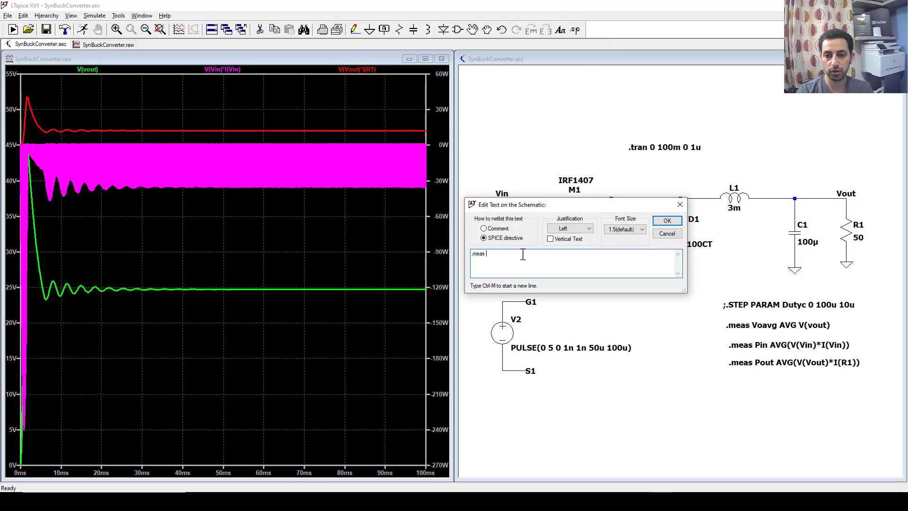
{"action": "type", "text": ".meas PARAM eff 100*Pout/Pin"}
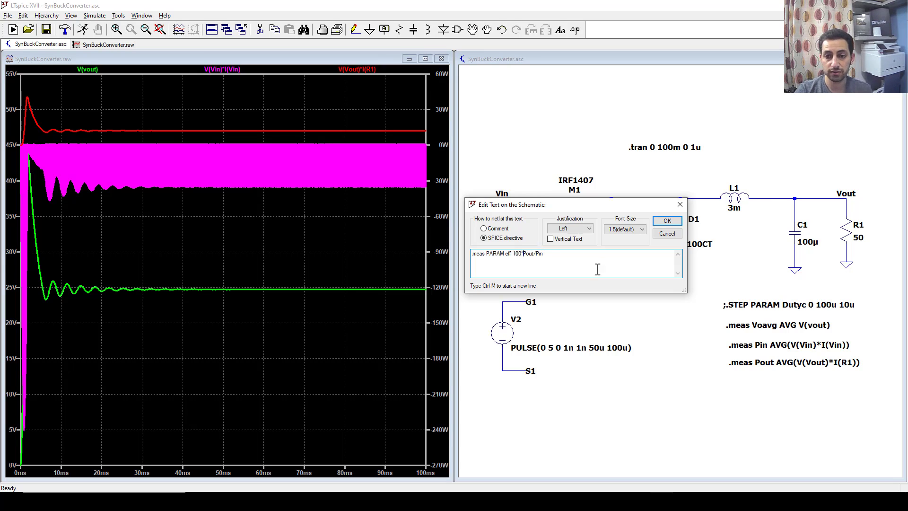
{"action": "left_click", "coordinate": [665, 222]}
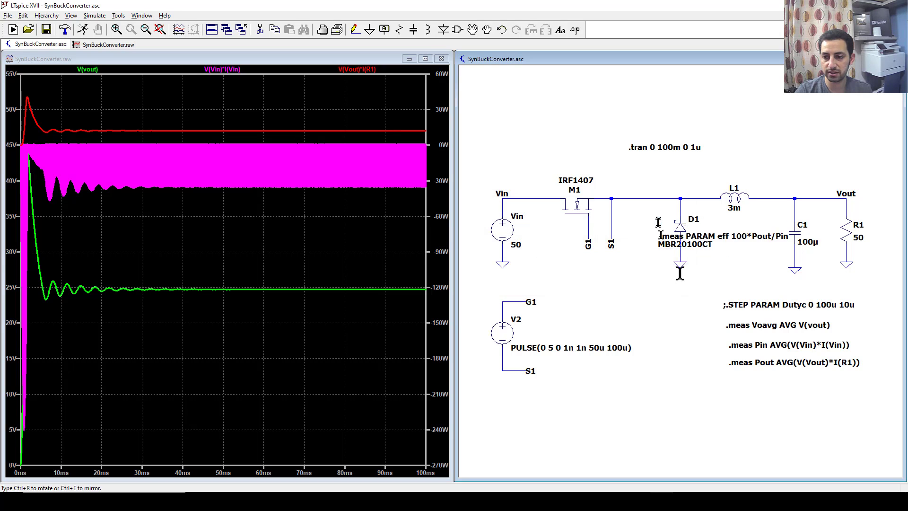
{"action": "left_click", "coordinate": [731, 383]}
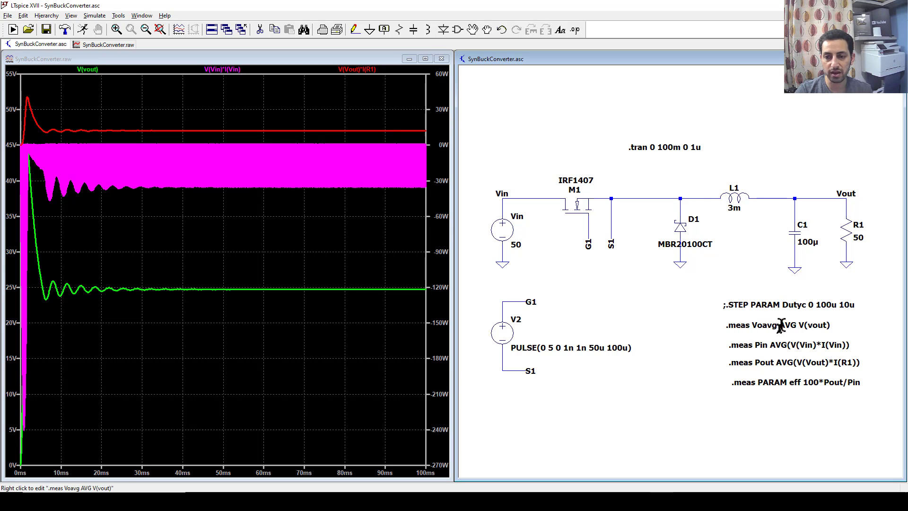
Step: Rerun the simulation and open the SPICE Error Log showing voavg 25.0324, pin -13.1655, pout 12.7026
{"action": "left_click", "coordinate": [72, 16]}
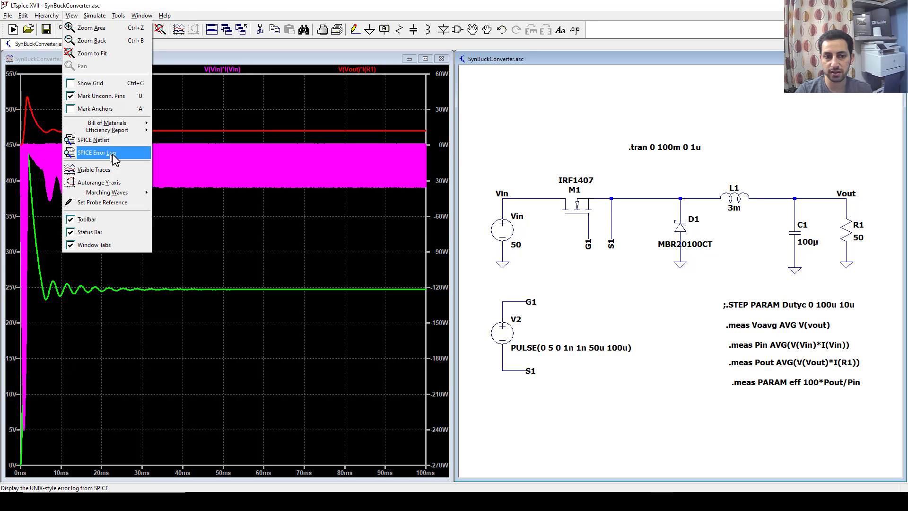
{"action": "left_click", "coordinate": [641, 105]}
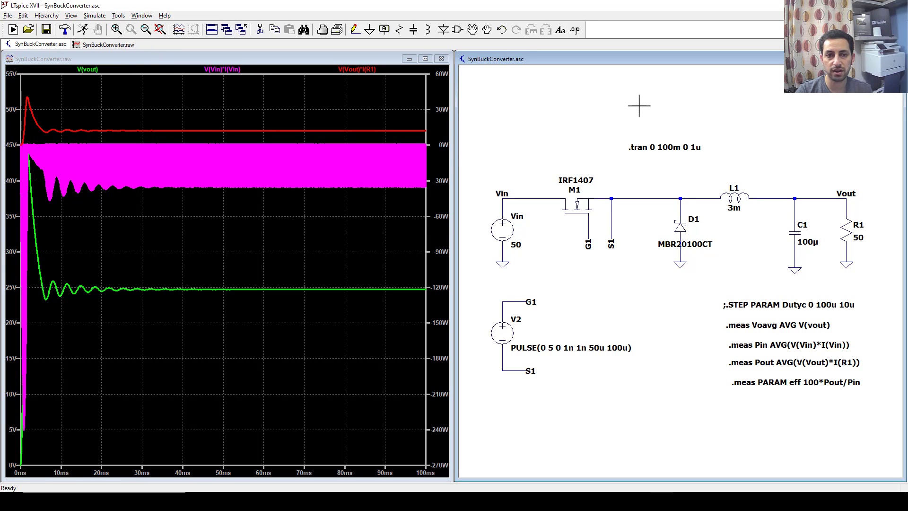
{"action": "left_click", "coordinate": [84, 31]}
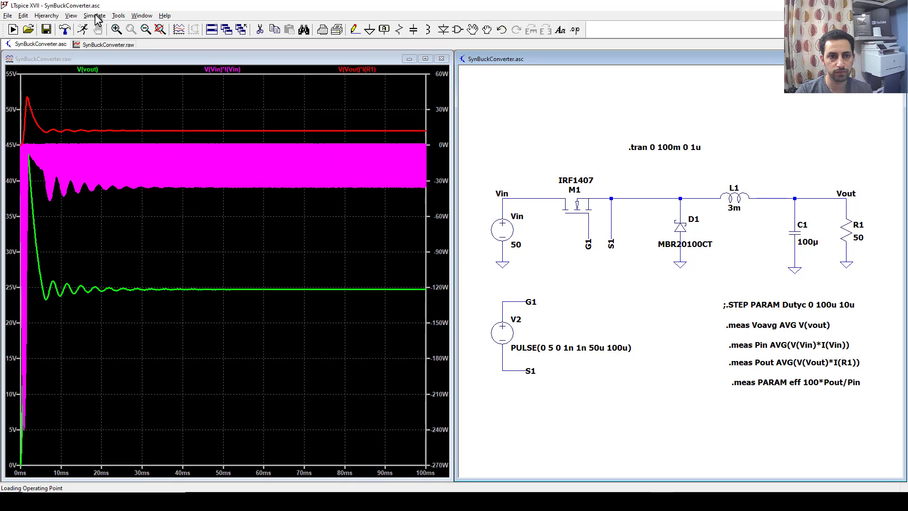
{"action": "left_click", "coordinate": [71, 15]}
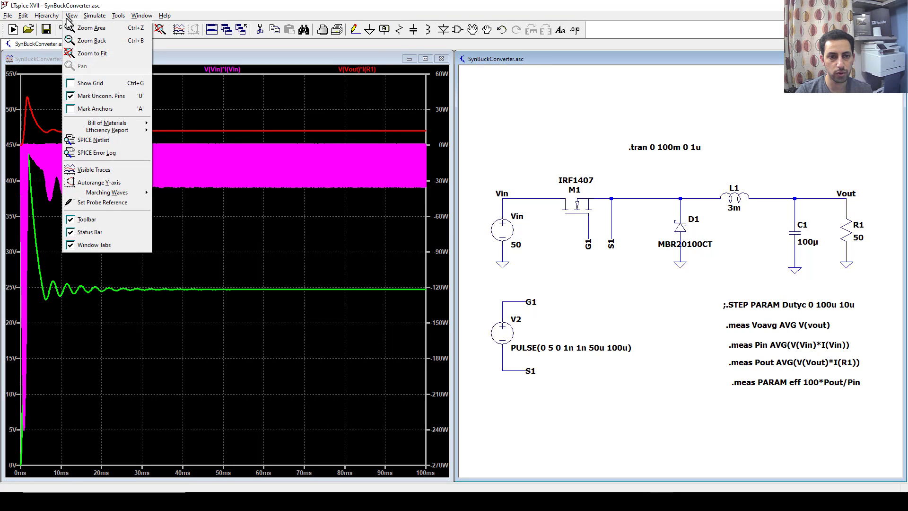
{"action": "left_click", "coordinate": [106, 153]}
Step: Move and enlarge the SPICE Error Log window so the schematic is uncovered
{"action": "left_click_drag", "start_coordinate": [492, 131], "coordinate": [389, 89]}
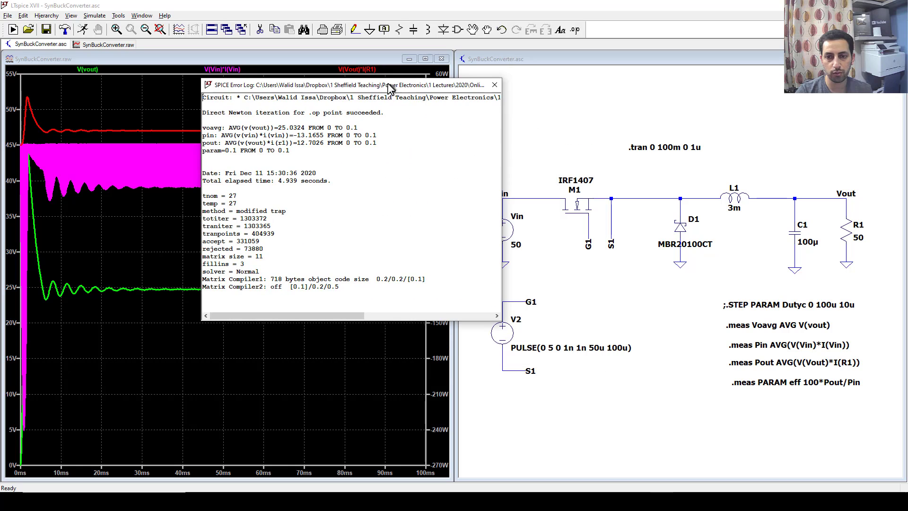
{"action": "left_click_drag", "start_coordinate": [497, 318], "coordinate": [586, 349]}
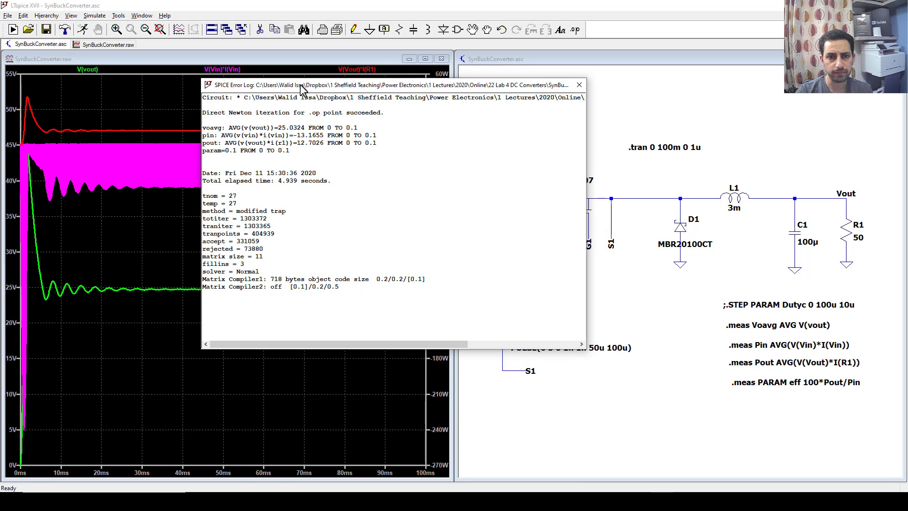
{"action": "left_click_drag", "start_coordinate": [303, 90], "coordinate": [275, 170]}
Step: Highlight the voavg and pin result values, then close the error log
{"action": "left_click_drag", "start_coordinate": [191, 208], "coordinate": [303, 209]}
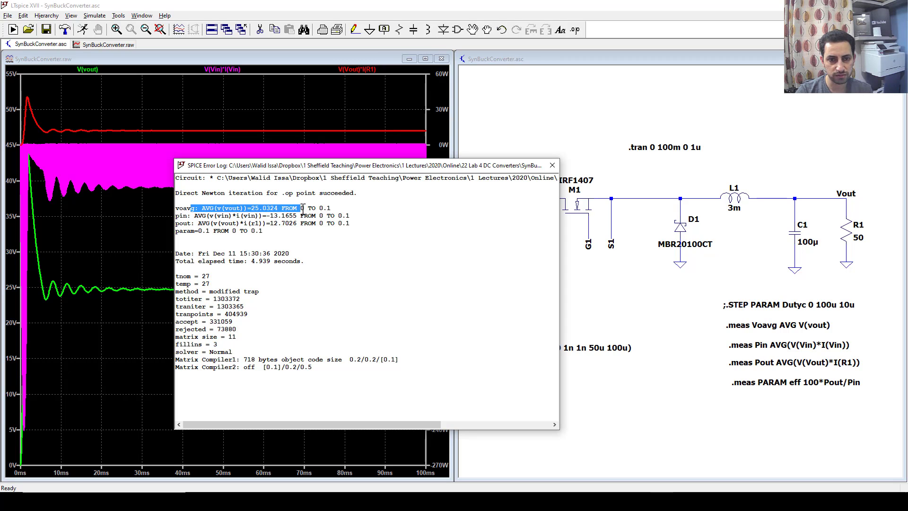
{"action": "left_click", "coordinate": [263, 208]}
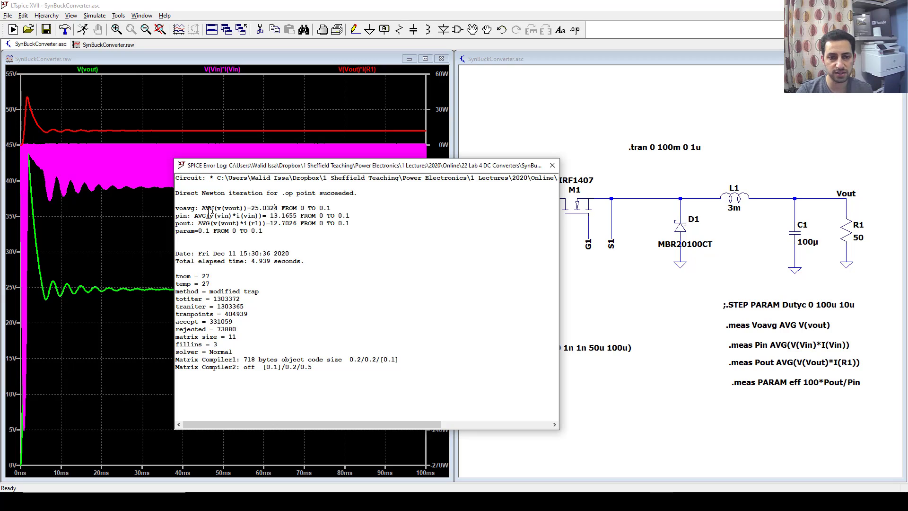
{"action": "left_click_drag", "start_coordinate": [272, 216], "coordinate": [293, 216]}
{"action": "left_click", "coordinate": [268, 216]}
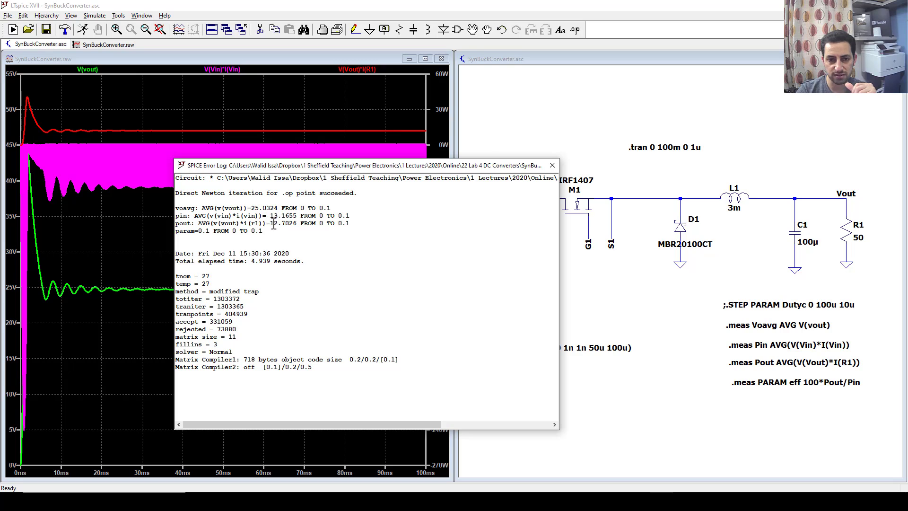
{"action": "left_click", "coordinate": [207, 241]}
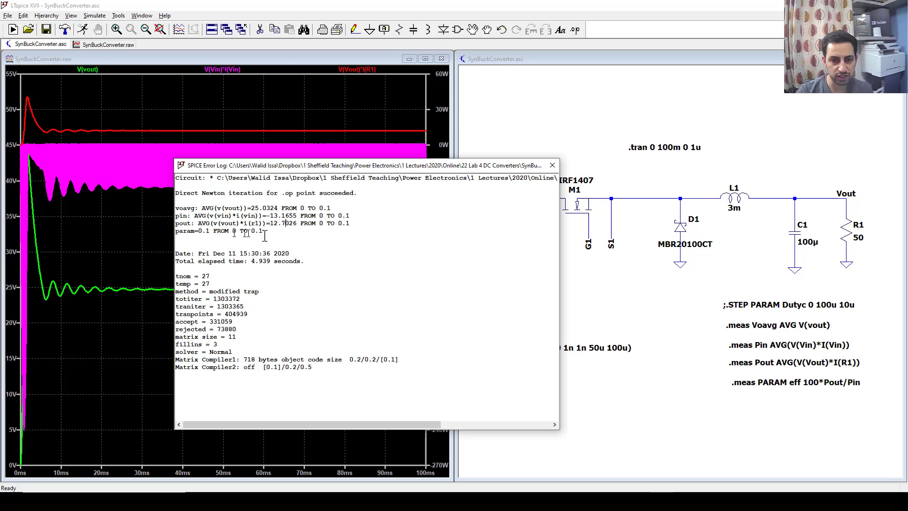
{"action": "left_click", "coordinate": [552, 165]}
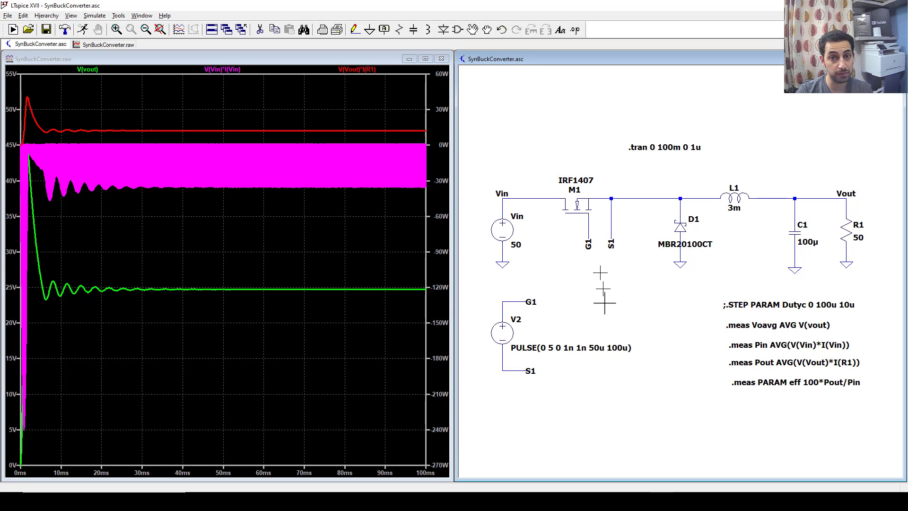
Step: Rewrite the efficiency directive as .meas eff PARAM 100*Pout/Pin
{"action": "right_click", "coordinate": [776, 382]}
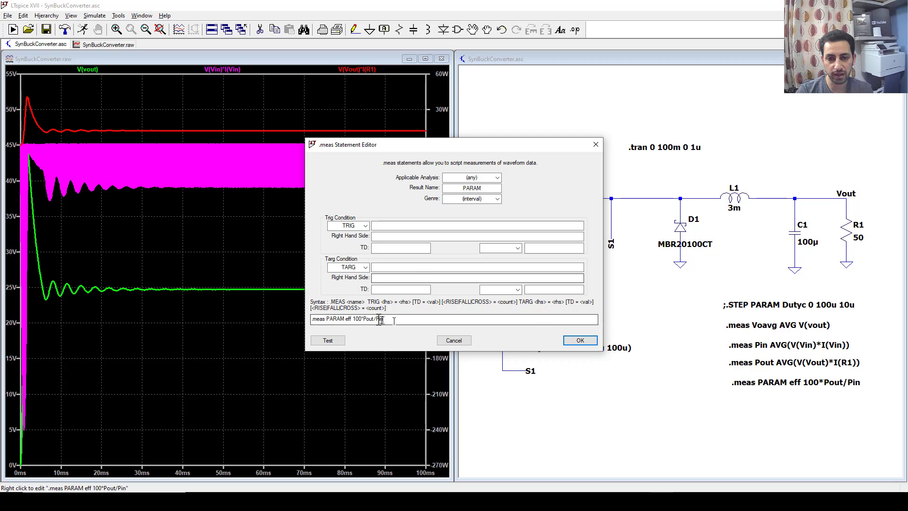
{"action": "double_click", "coordinate": [334, 320]}
{"action": "key", "text": "Delete"}
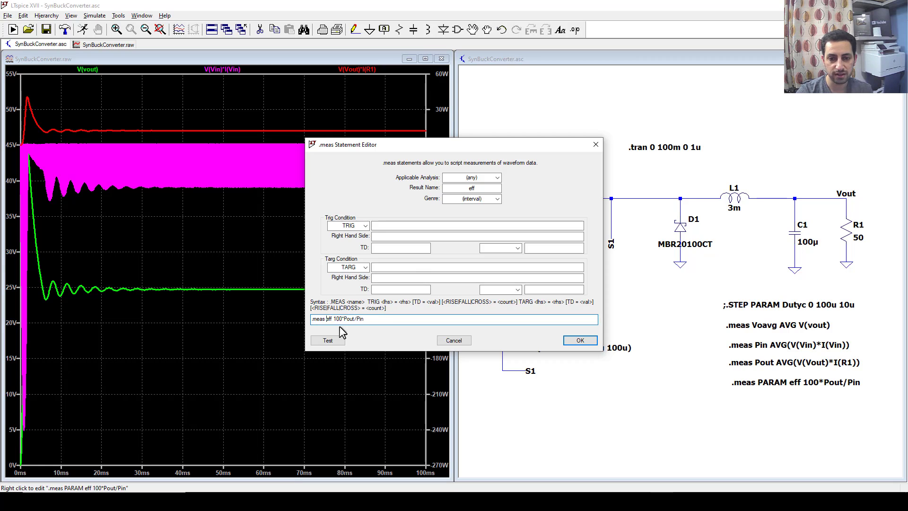
{"action": "type", "text": "PARAM"}
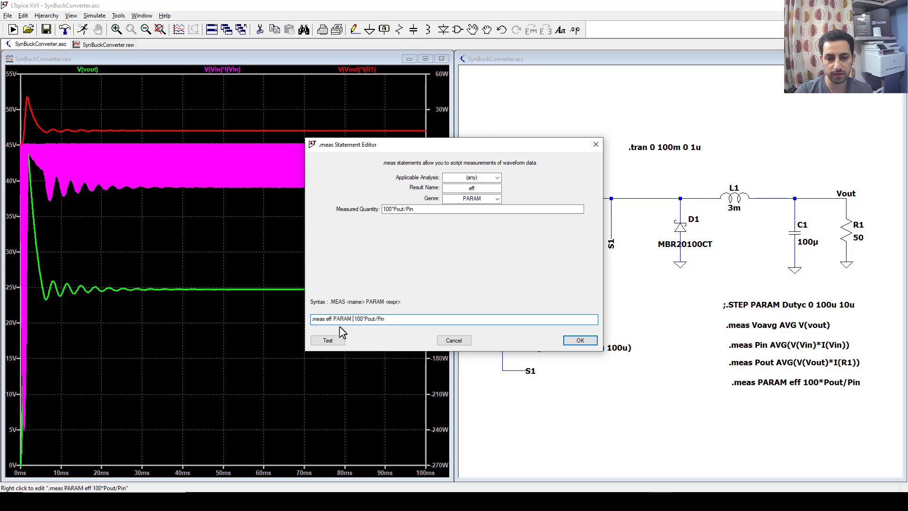
{"action": "left_click", "coordinate": [580, 341]}
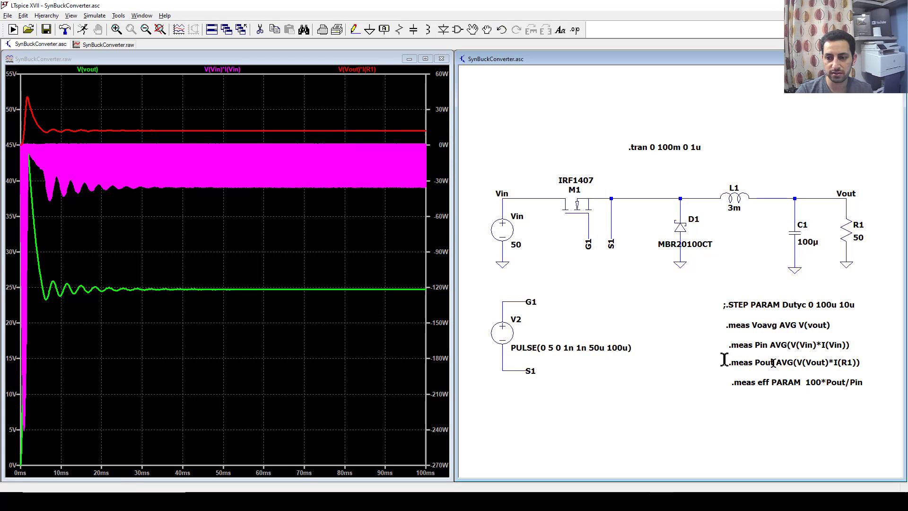
Step: Rerun the simulation and view the SPICE Error Log reporting eff = -96.4838
{"action": "left_click", "coordinate": [84, 29]}
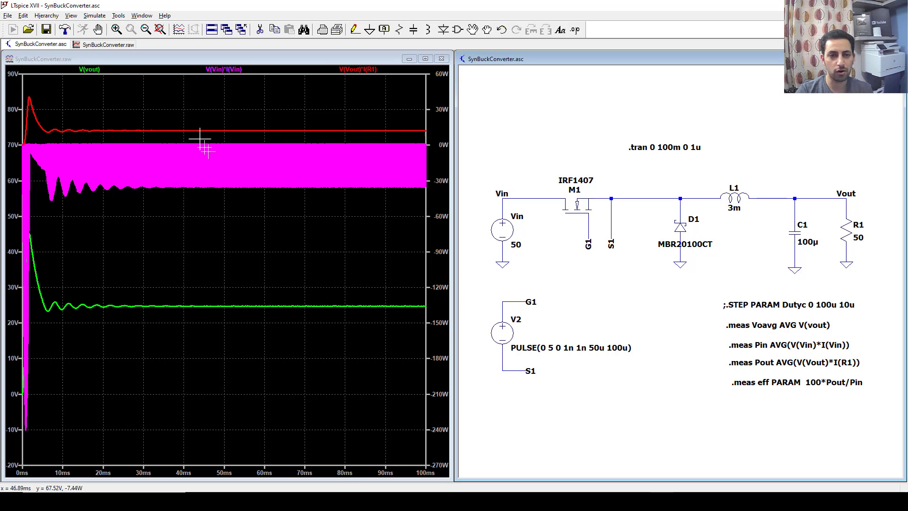
{"action": "left_click", "coordinate": [71, 15]}
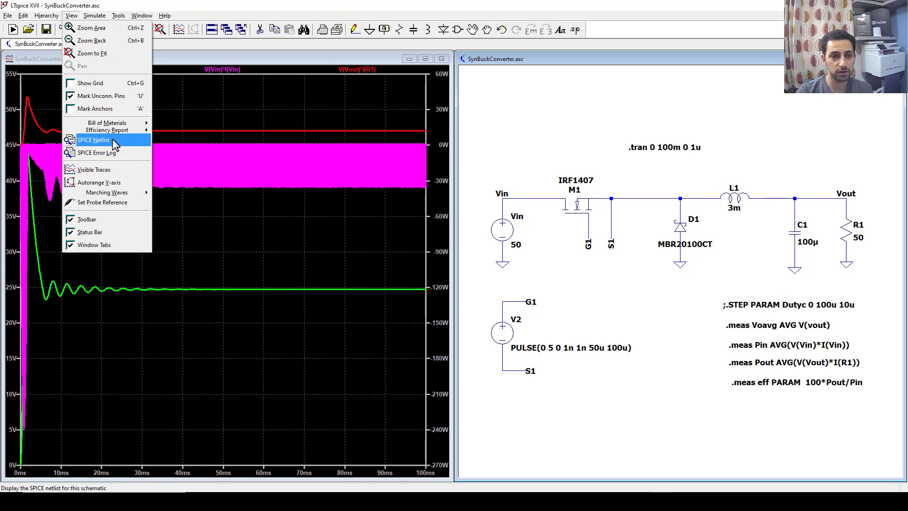
{"action": "left_click", "coordinate": [97, 153]}
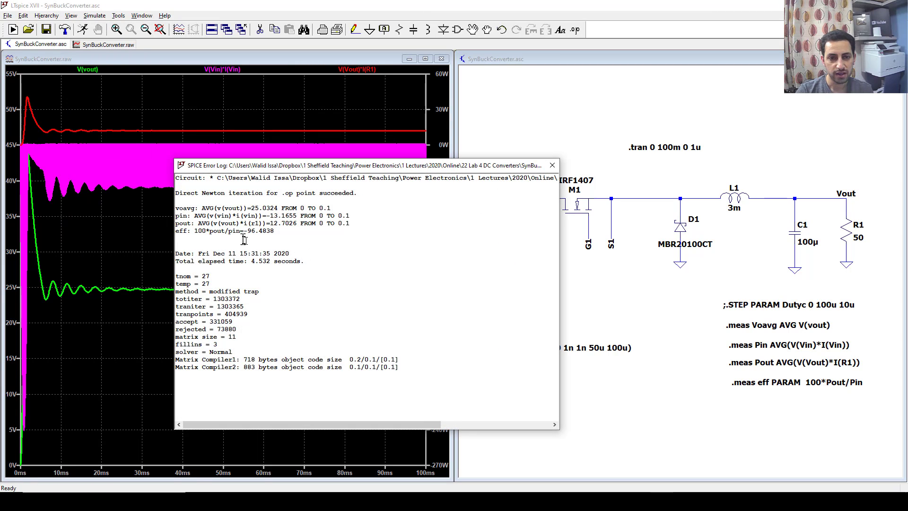
Step: Highlight the eff result -96.4838 in the log, then close the log window
{"action": "left_click_drag", "start_coordinate": [279, 233], "coordinate": [247, 231]}
{"action": "left_click", "coordinate": [251, 233]}
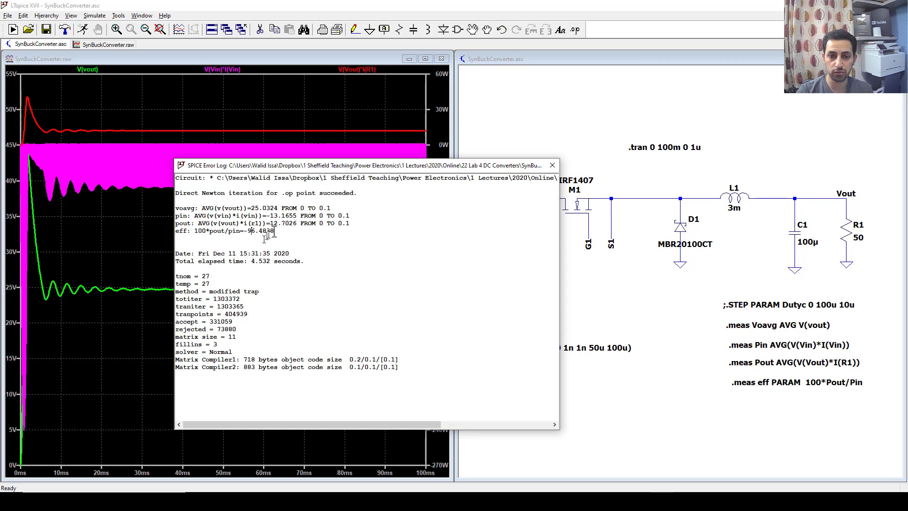
{"action": "left_click_drag", "start_coordinate": [283, 230], "coordinate": [249, 231]}
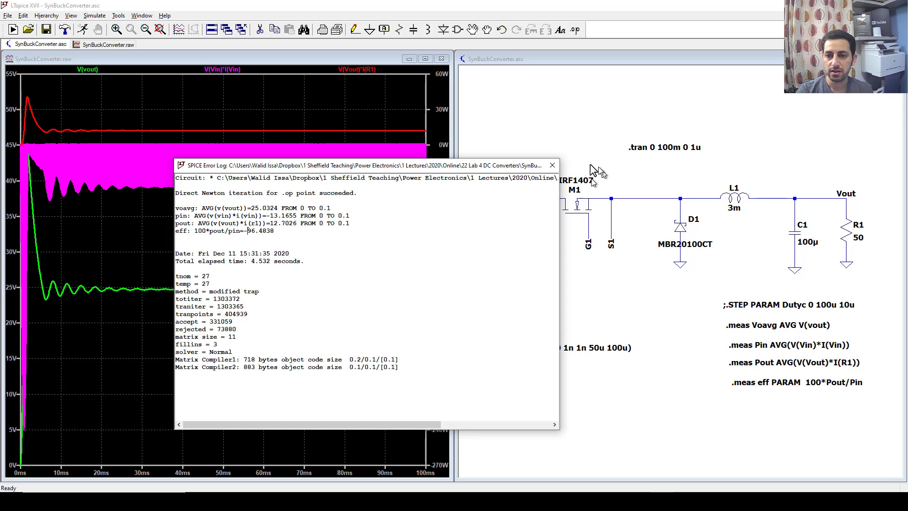
{"action": "left_click", "coordinate": [553, 165]}
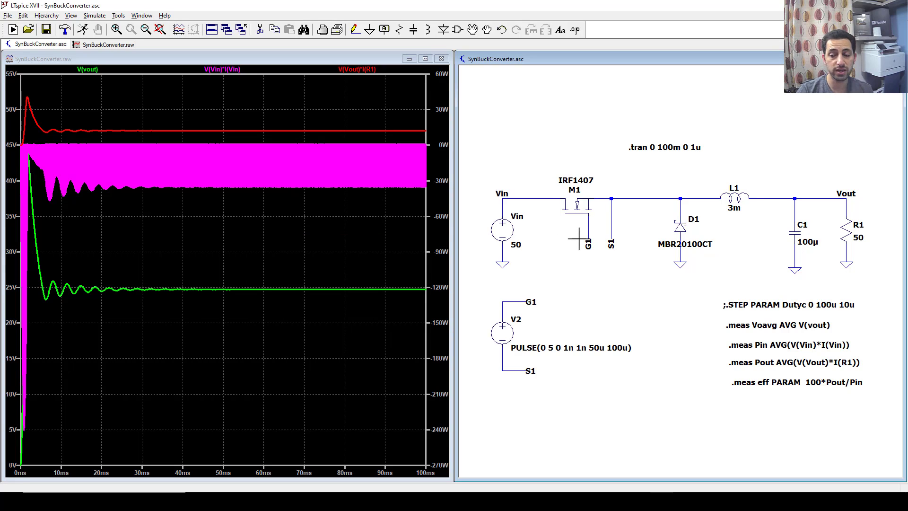